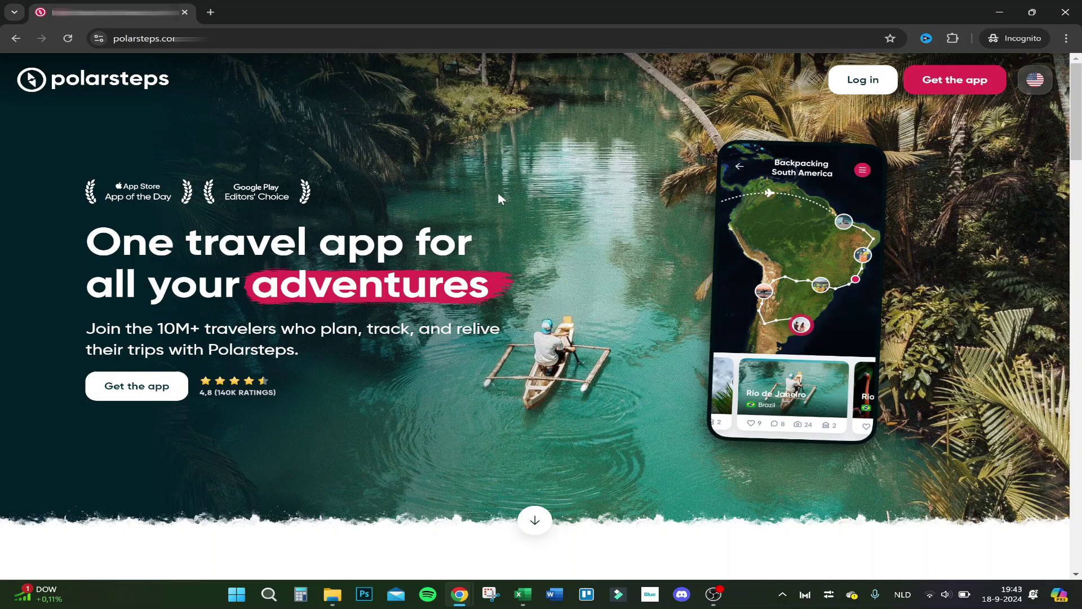
Sign in to Polarsteps with the Google account to reach the Bali trip profile.
click(861, 85)
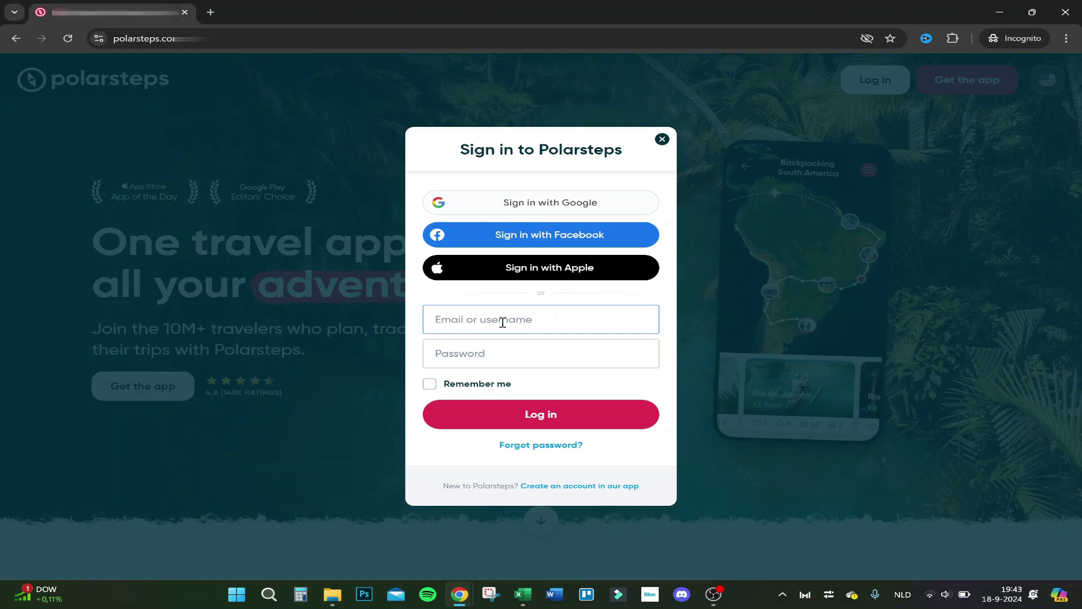
click(514, 203)
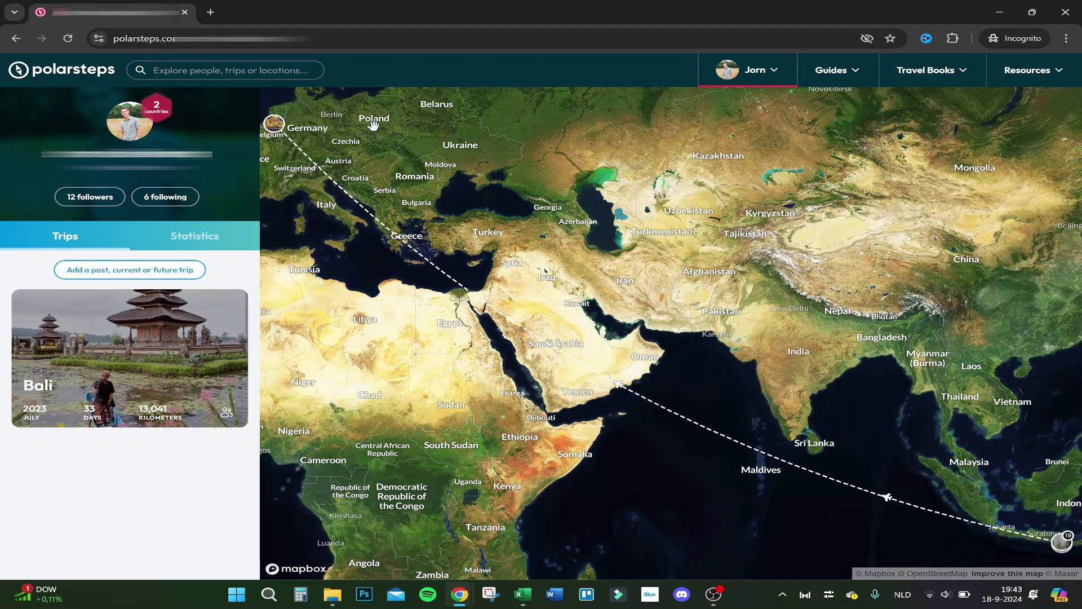
Open the account dropdown with the profile, travel book, settings and sign-out options.
click(749, 79)
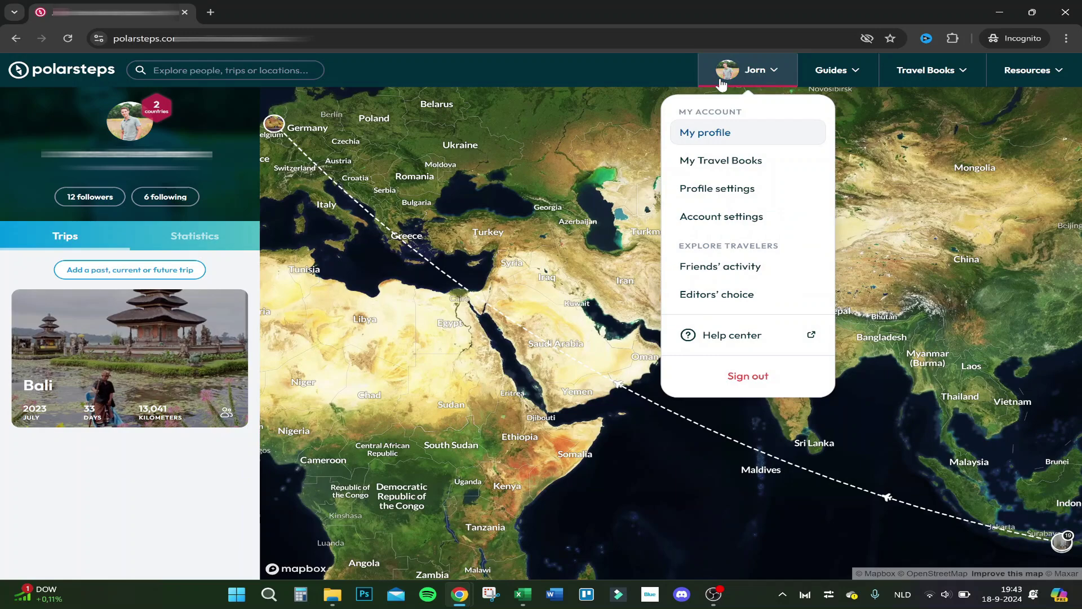
click(732, 78)
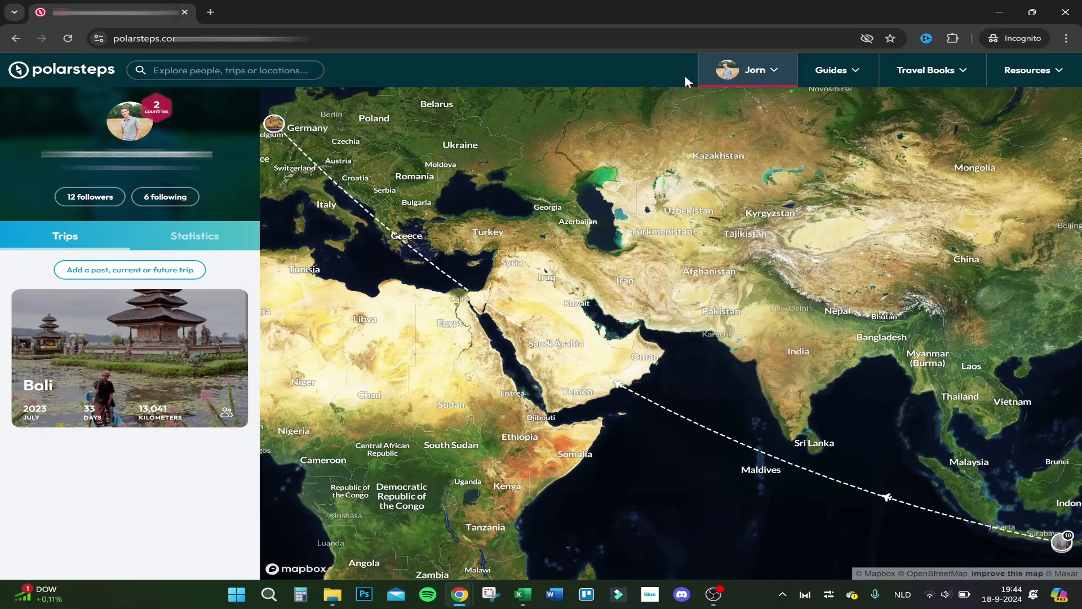
click(736, 77)
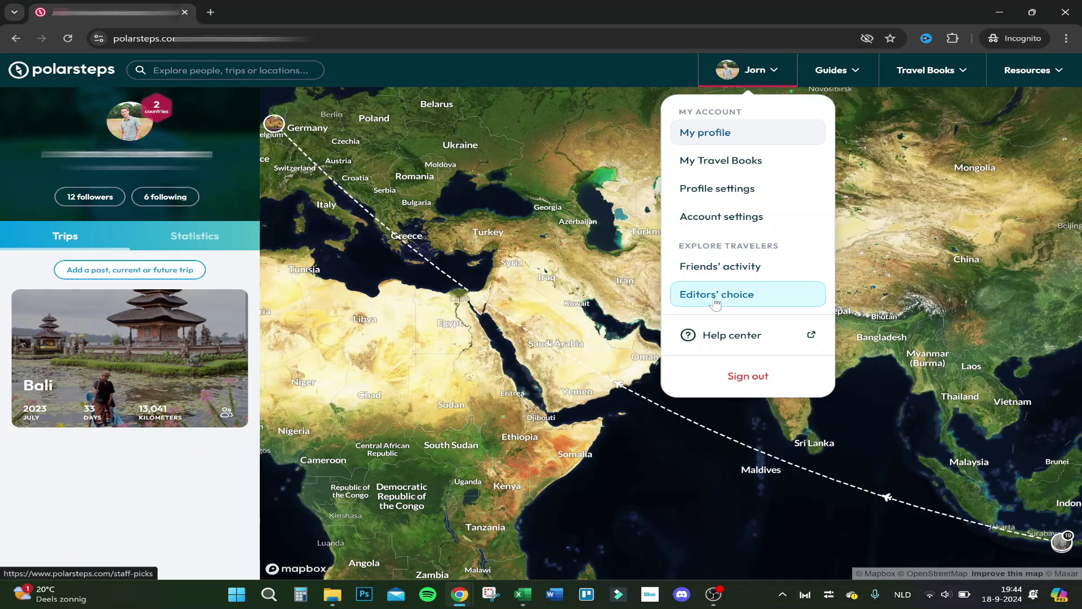
Go to Account settings and scroll down to the Privacy section.
click(719, 219)
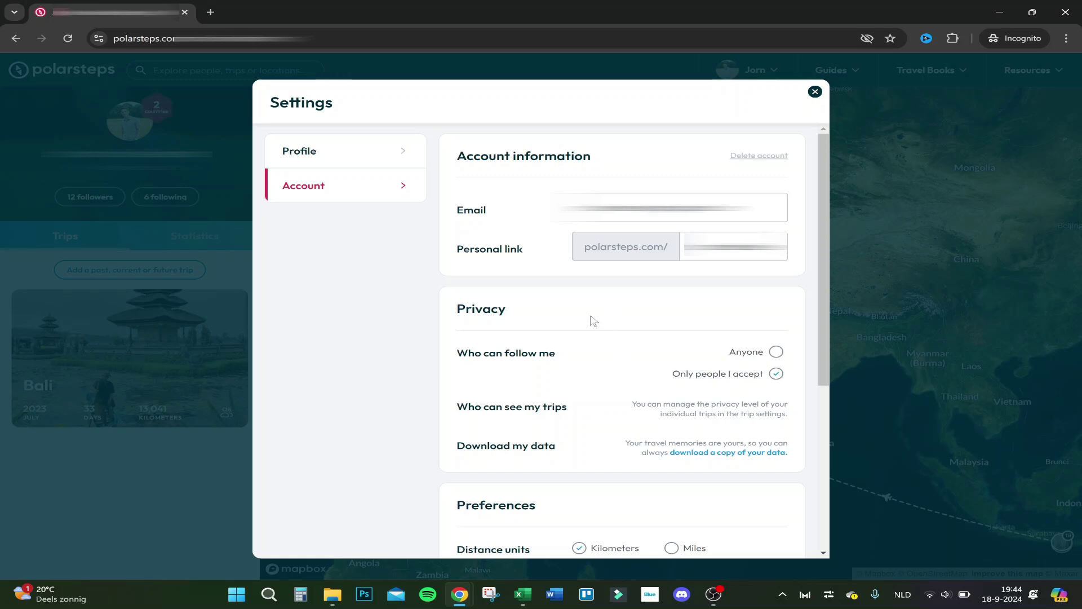
scroll(594, 321, down, 1)
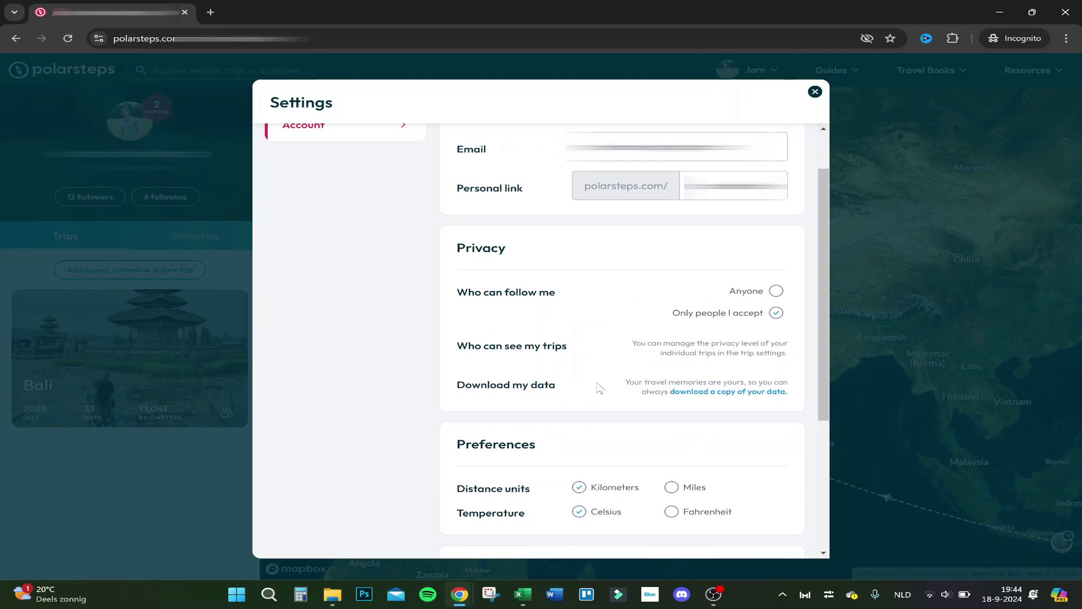
click(689, 392)
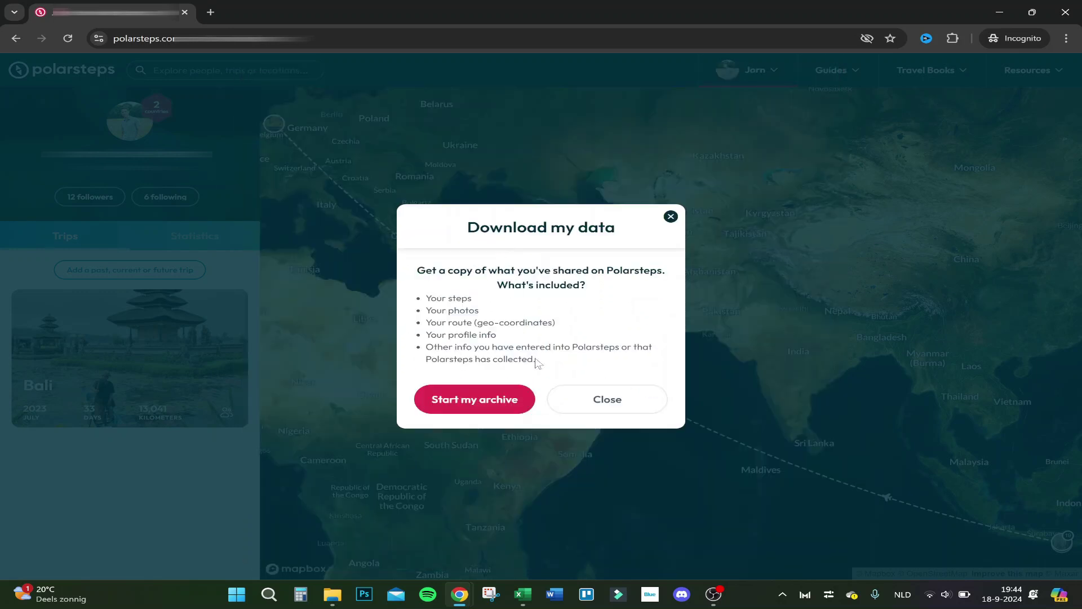
drag(415, 270, 610, 269)
click(530, 267)
click(473, 299)
drag(505, 285, 648, 288)
click(636, 289)
drag(428, 306, 488, 314)
click(472, 324)
drag(438, 335, 520, 337)
click(513, 338)
drag(427, 350, 545, 348)
click(545, 349)
Start the data archive and confirm its creation with the account password.
click(468, 406)
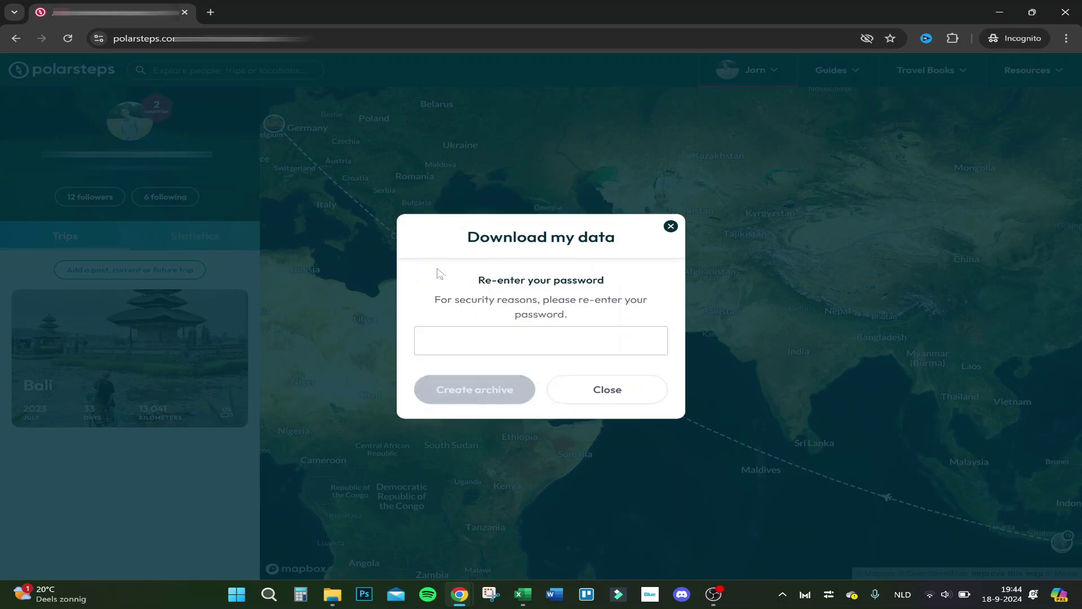
click(460, 336)
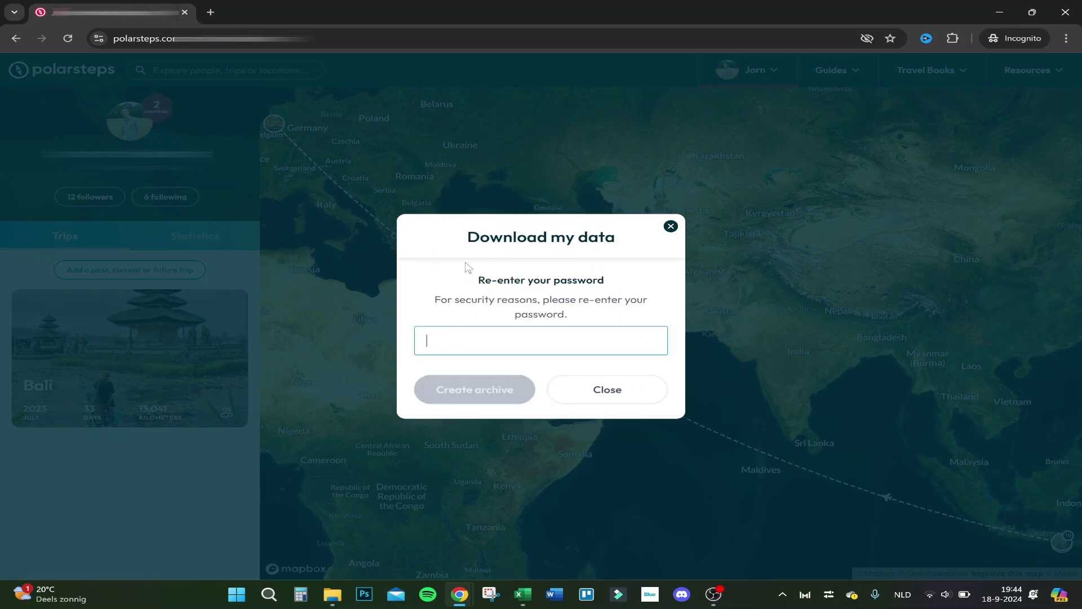
text(•••)
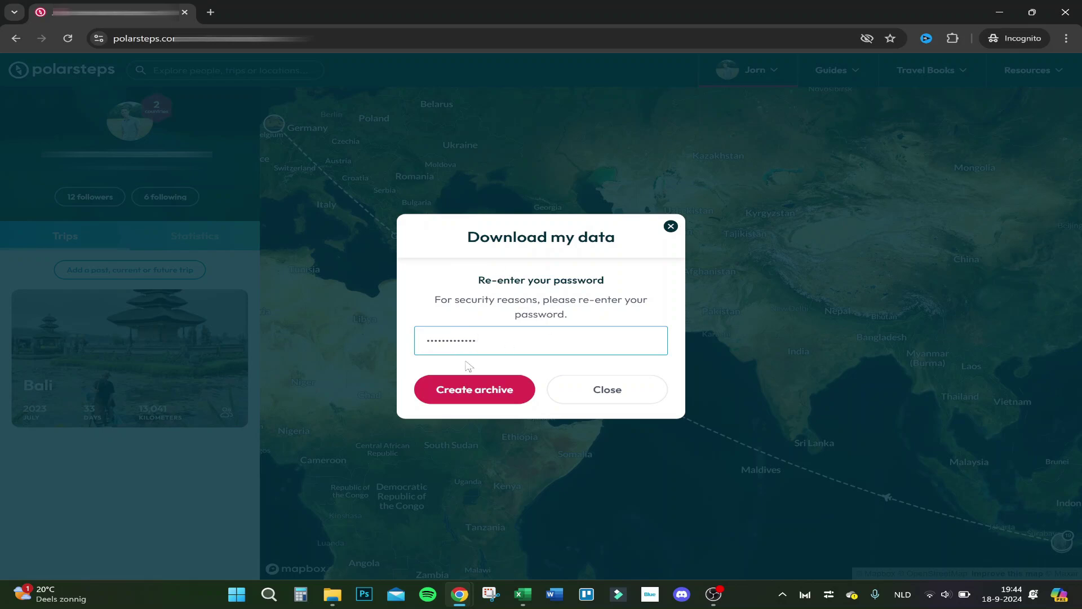
click(473, 396)
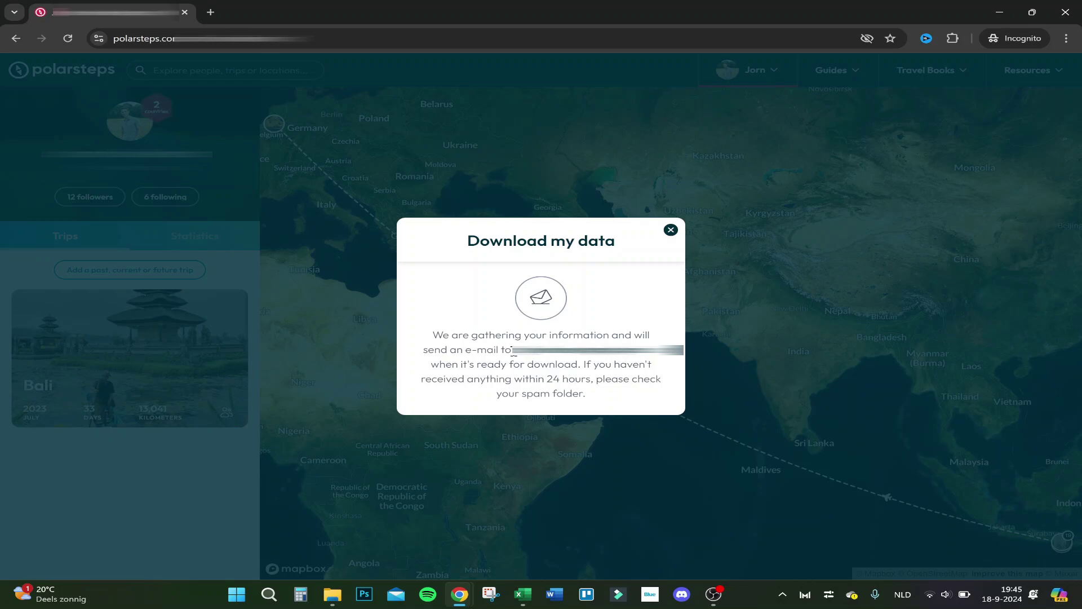
Highlight the archive confirmation message, including its within-24-hours note.
drag(499, 361, 572, 379)
click(561, 365)
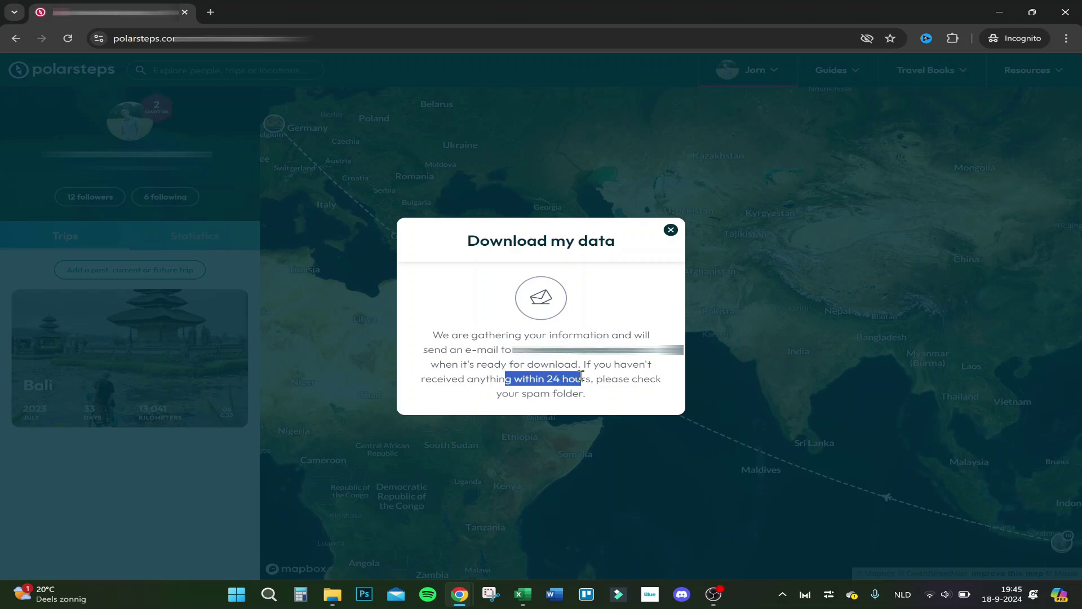
click(572, 379)
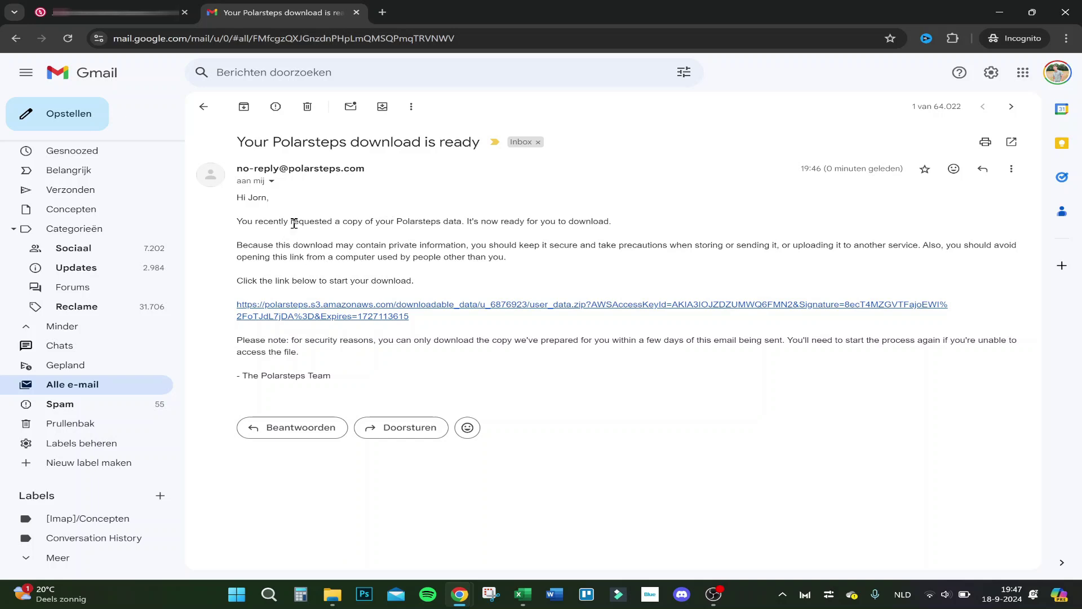
Read the download e-mail, highlighting 'requested' and its opening sentence.
drag(294, 221, 319, 221)
click(360, 220)
drag(454, 221, 236, 221)
click(545, 219)
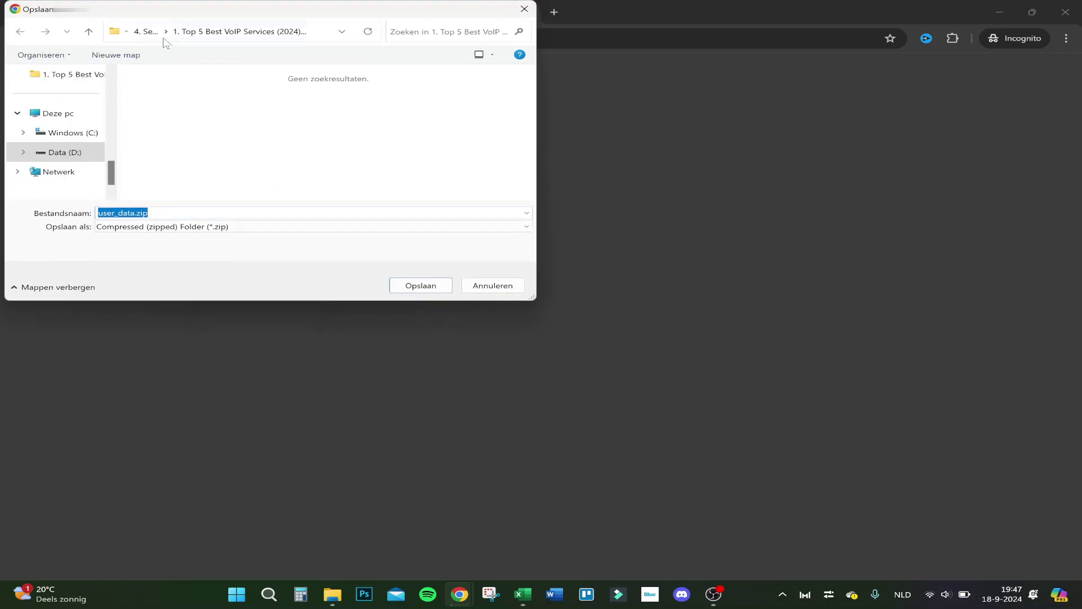
Save user_data.zip into FindYourSolution > 10. September > 2. How To Download Your Trips.
scroll(117, 111, up, 3)
scroll(115, 126, up, 5)
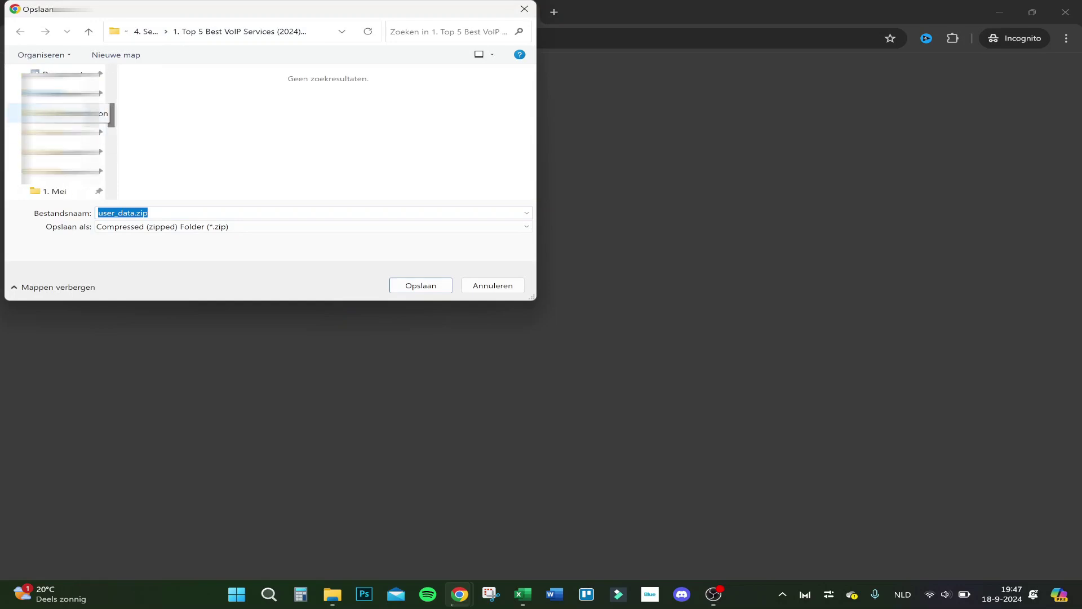
click(67, 113)
double_click(200, 131)
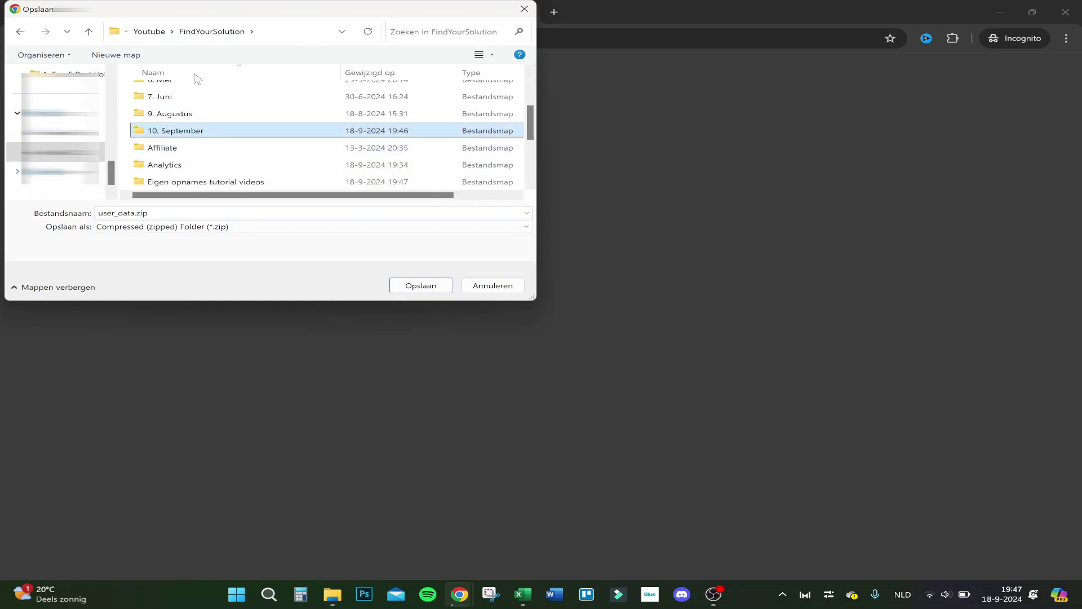
click(181, 107)
double_click(180, 107)
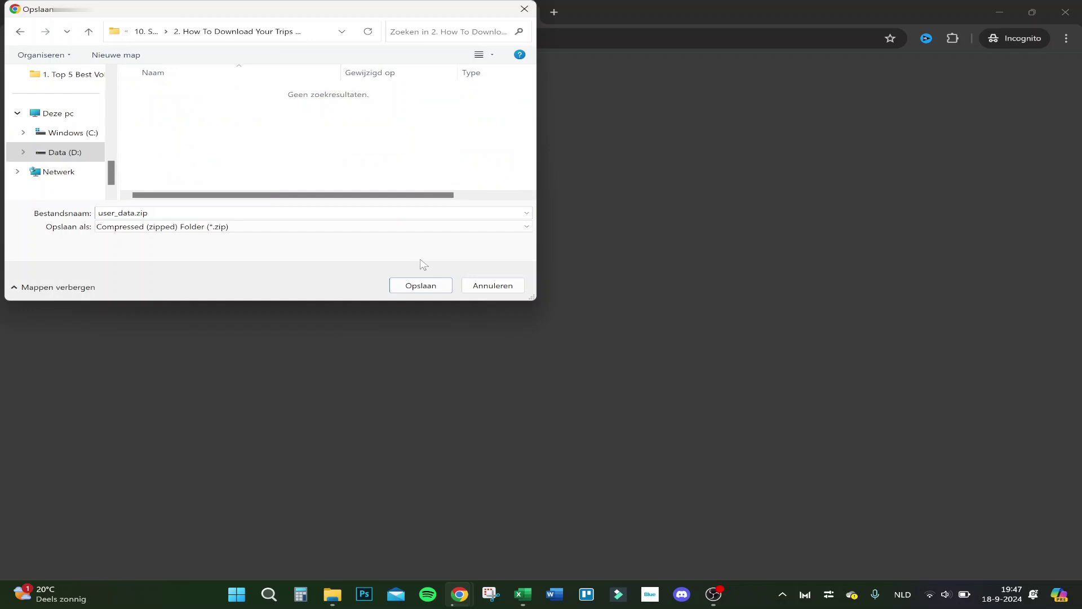
click(417, 285)
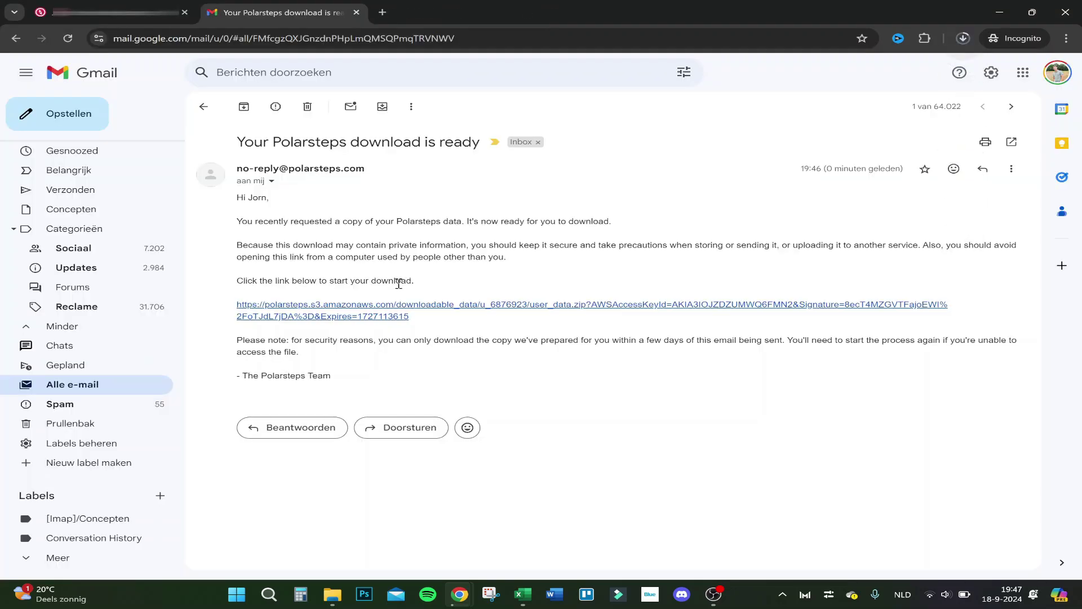
Show Chrome's download list with user_data.zip progressing toward 427 MB.
click(963, 38)
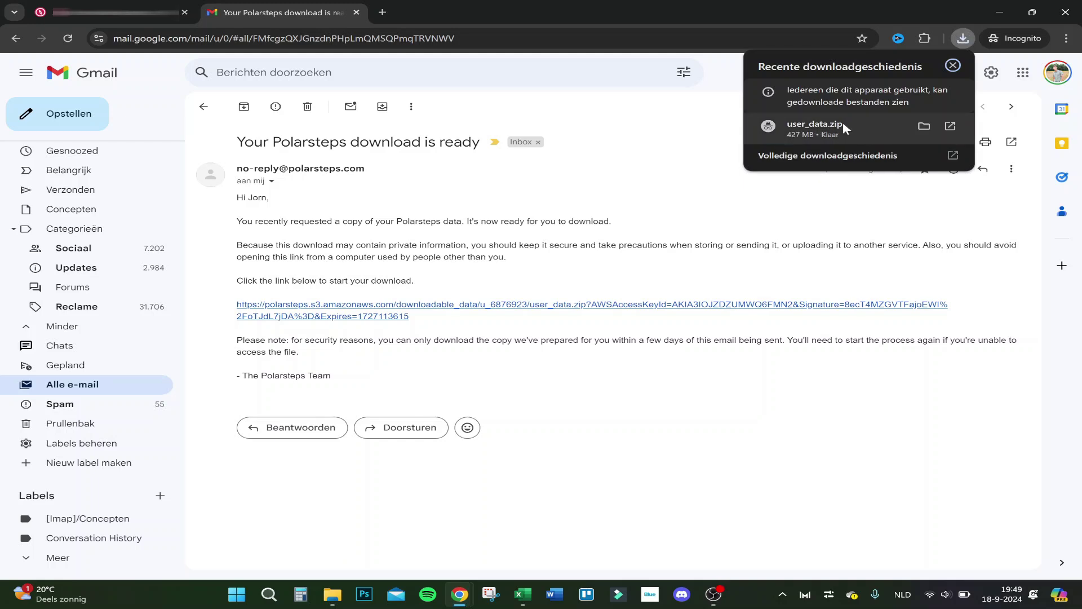
click(843, 120)
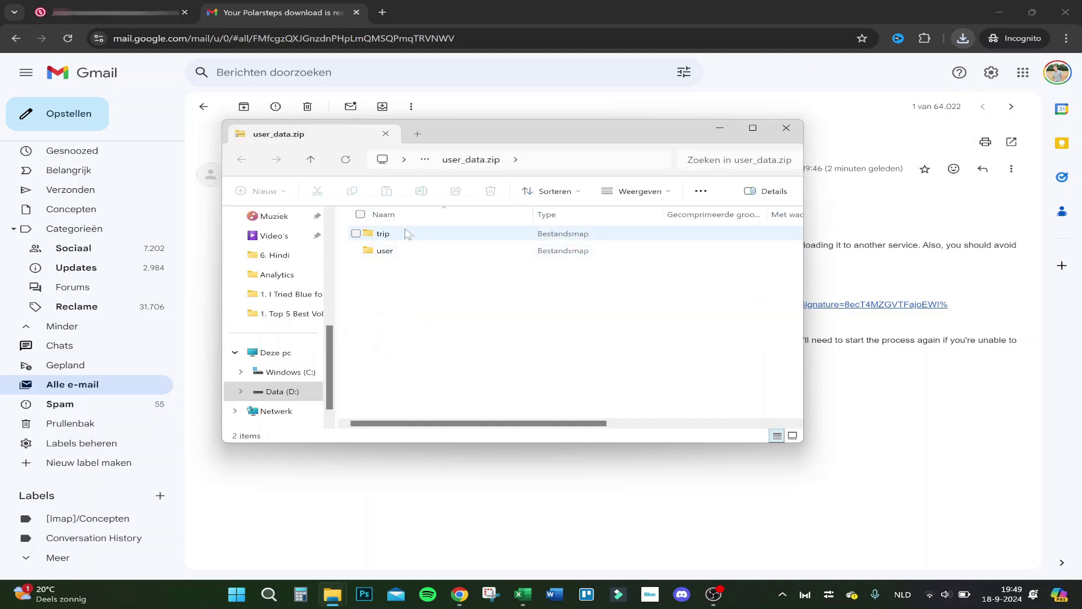
double_click(383, 233)
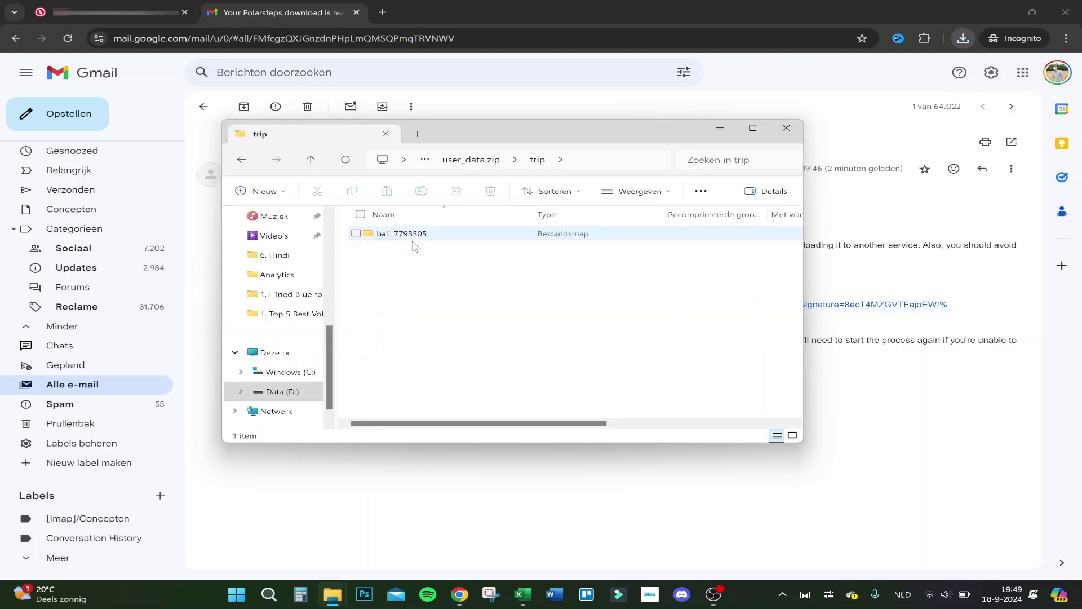
double_click(416, 238)
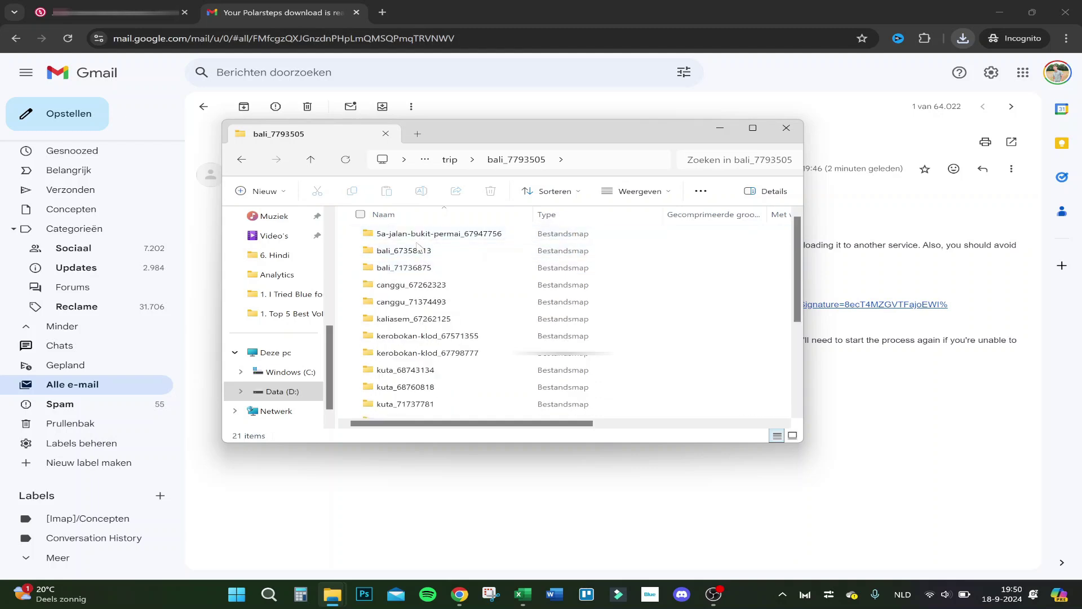
double_click(418, 249)
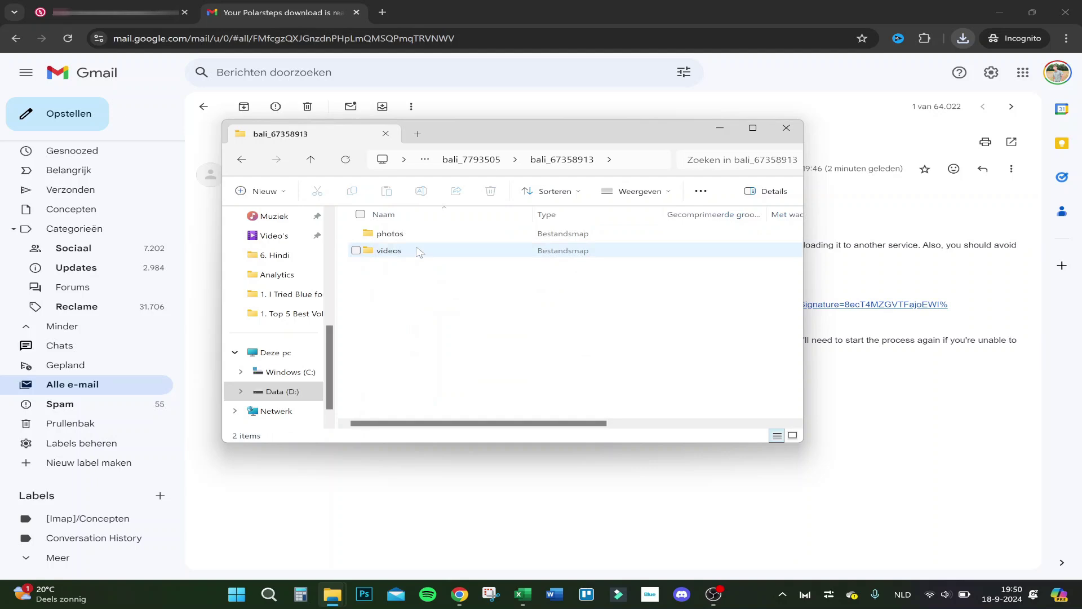
double_click(445, 235)
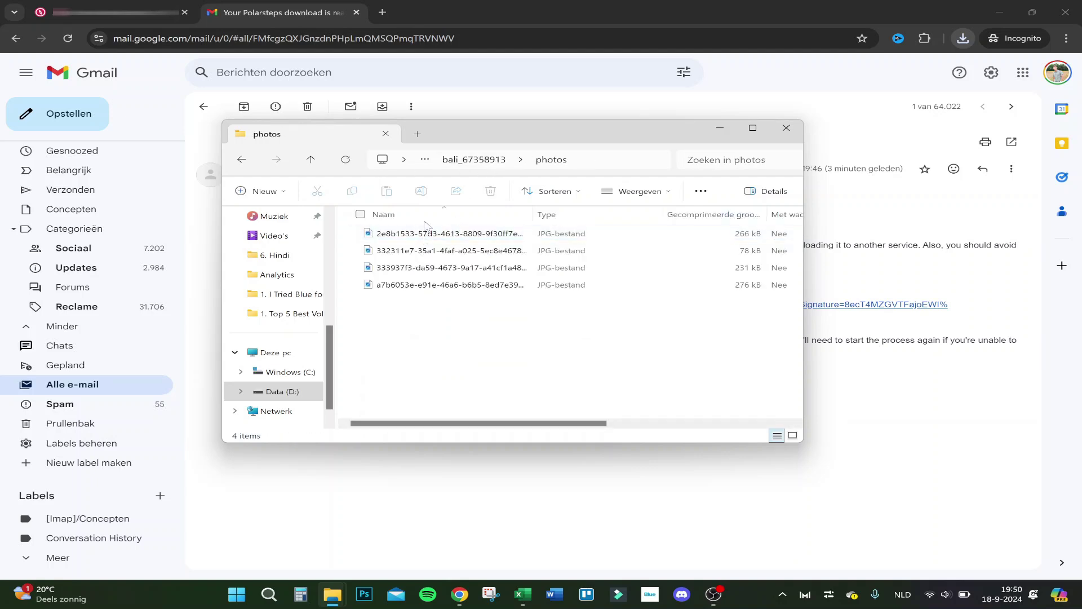
Check the stop's videos folder, then return to bali_7793505 and select locations.json and trip.json.
click(454, 163)
key(Down)
key(Return)
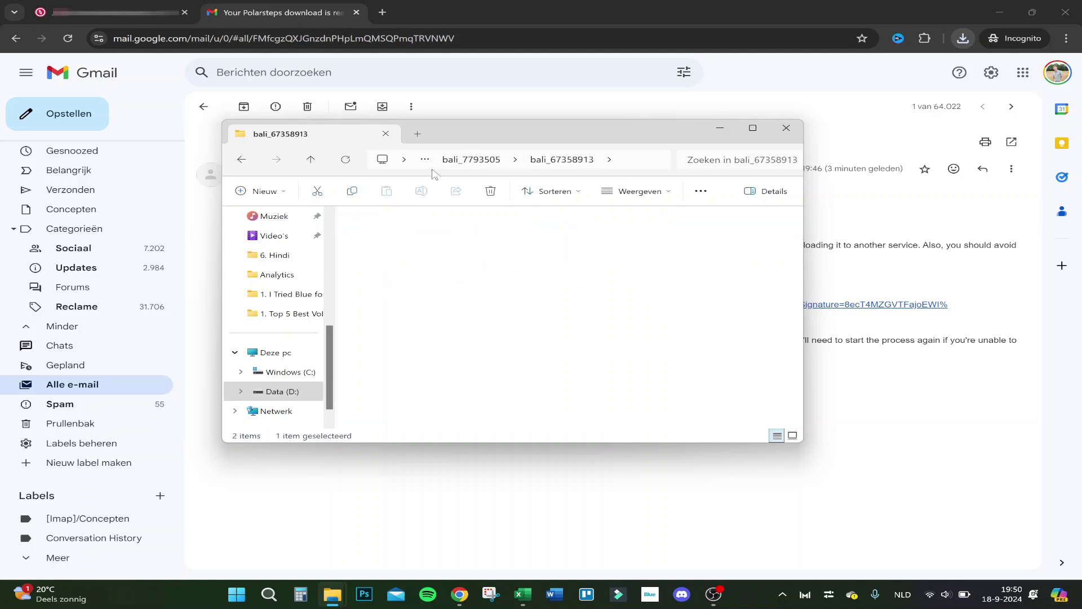
click(458, 164)
click(458, 163)
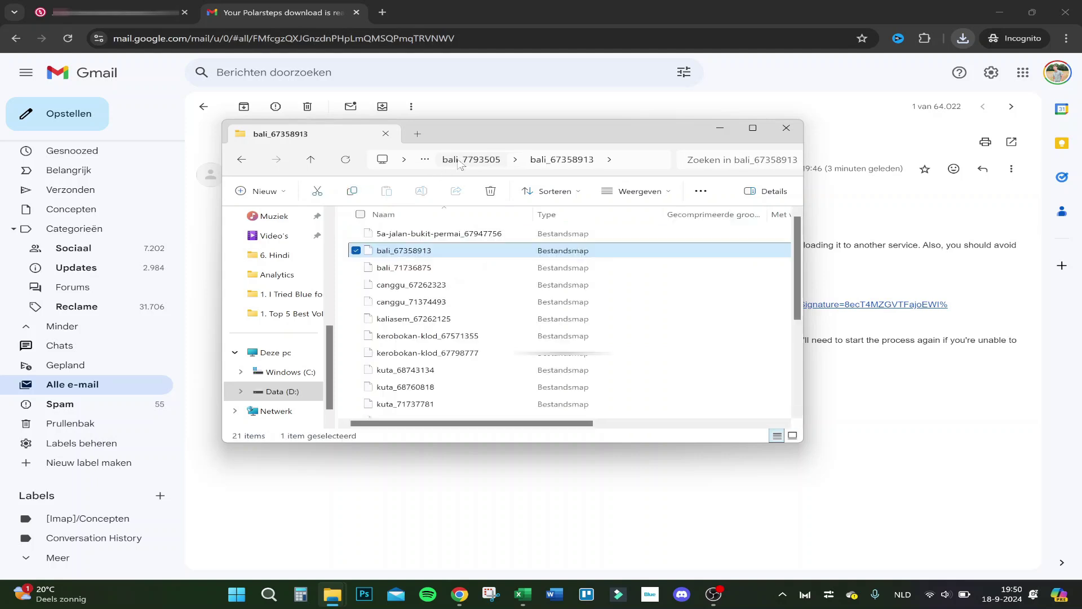
scroll(443, 271, down, 5)
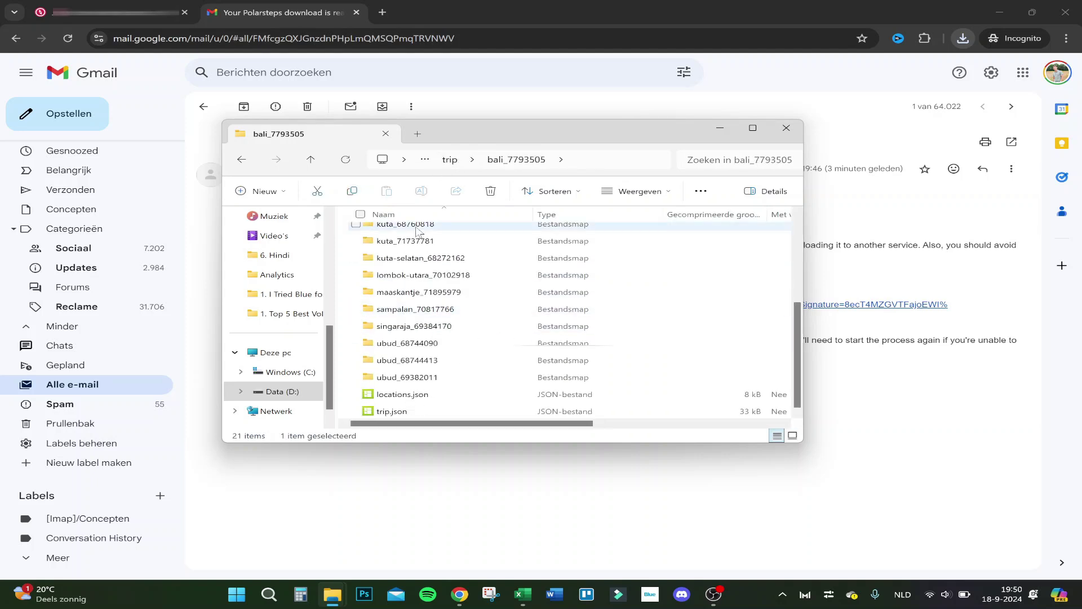
click(438, 399)
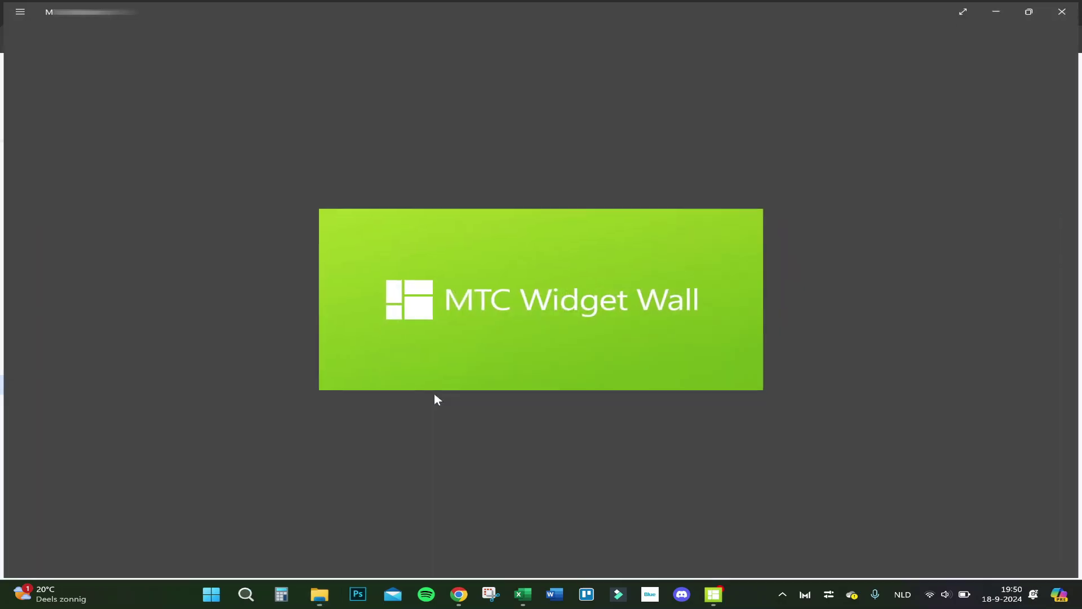
click(1058, 7)
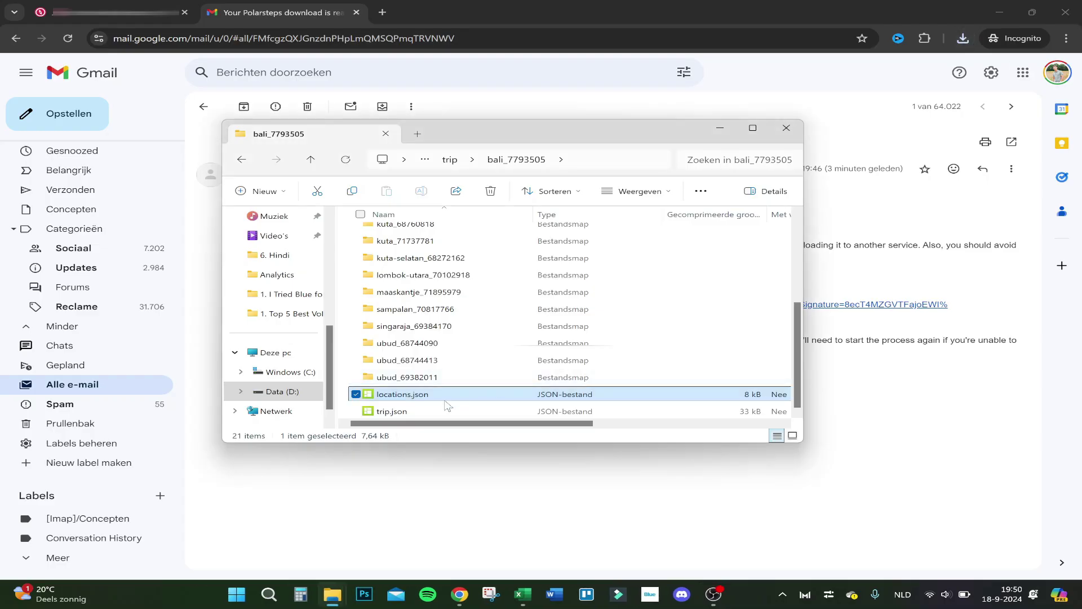
click(419, 411)
Open locations.json in its default app, then return to the archive's trip folder.
right_click(413, 396)
click(454, 403)
key(alt+Left)
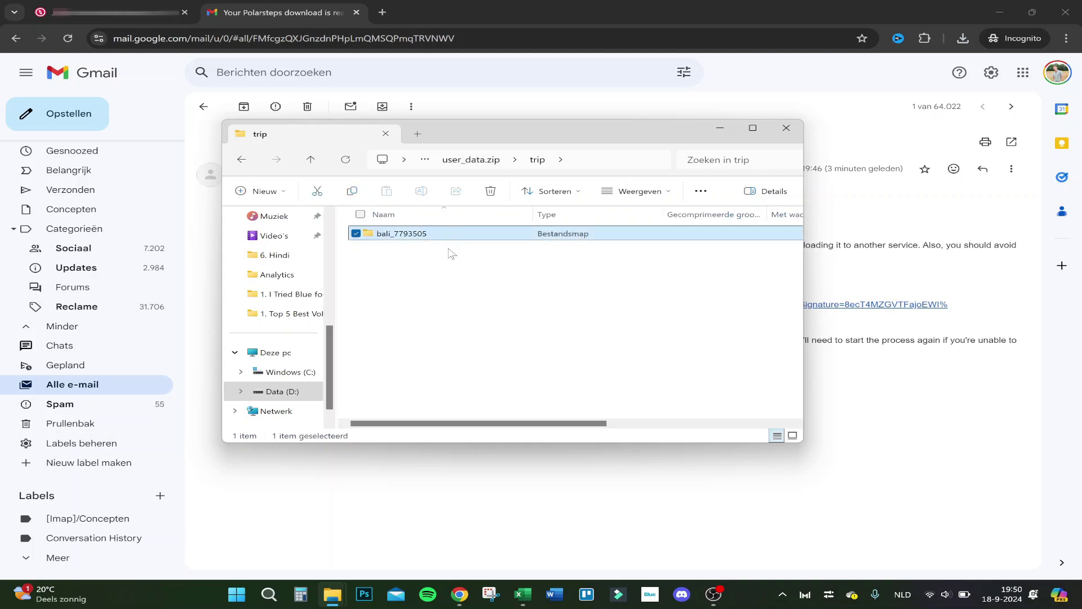
Navigate to FindYourSolution > 10. September > 2. How To Download Your Trips.
scroll(314, 311, up, 4)
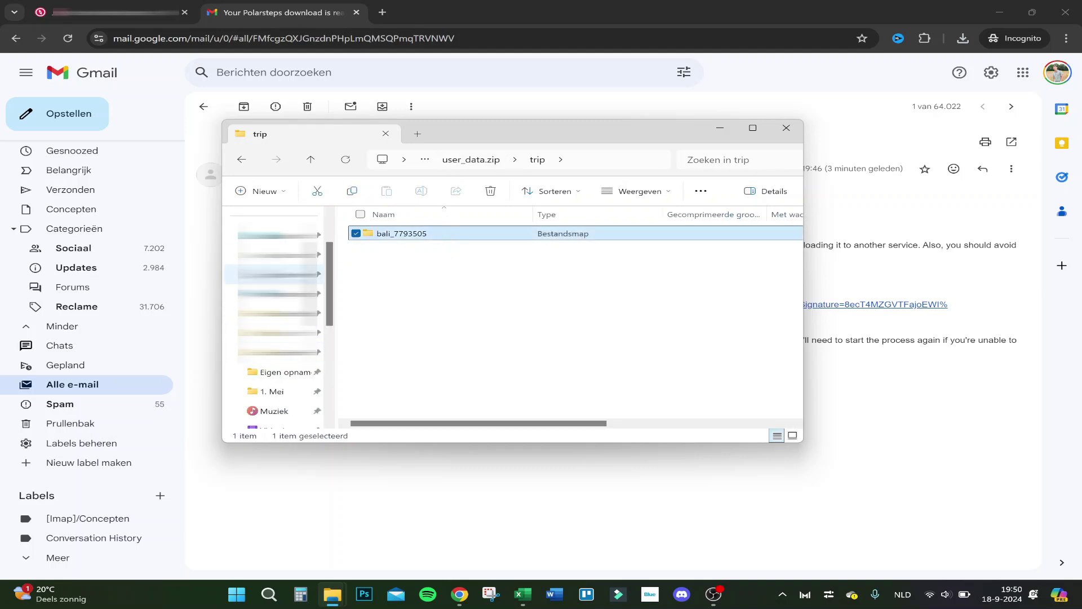
click(276, 313)
click(451, 371)
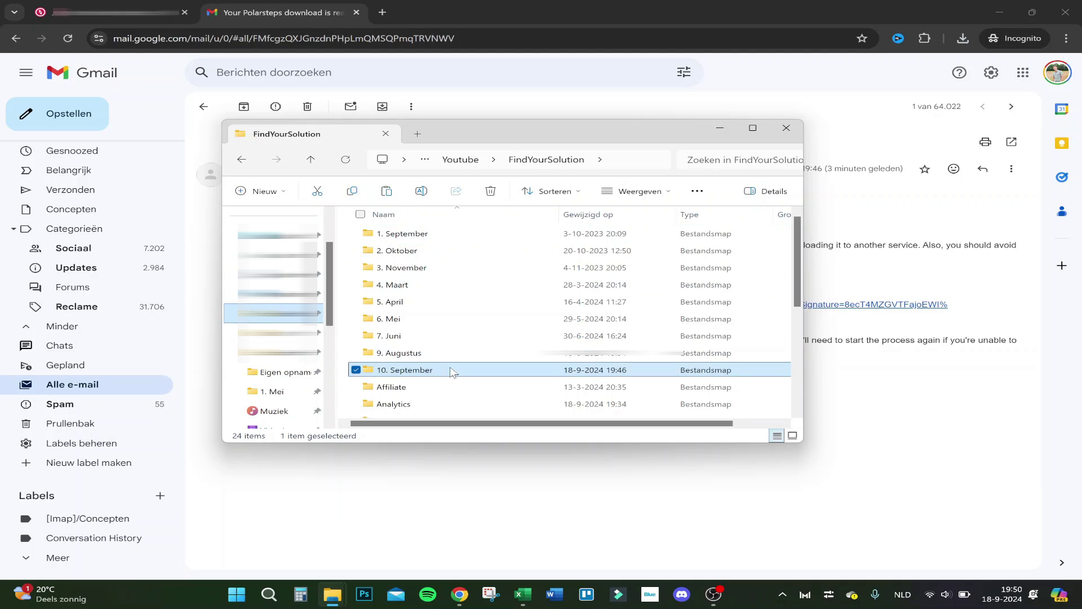
double_click(451, 371)
double_click(442, 249)
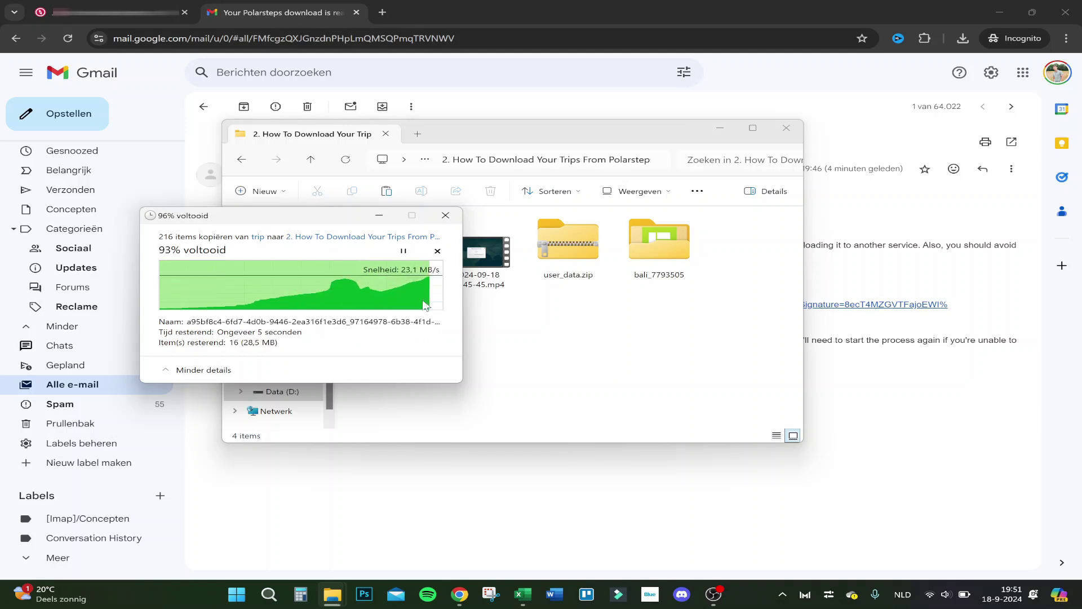
Open the copied bali_7793505 folder and scroll down to its files.
click(677, 265)
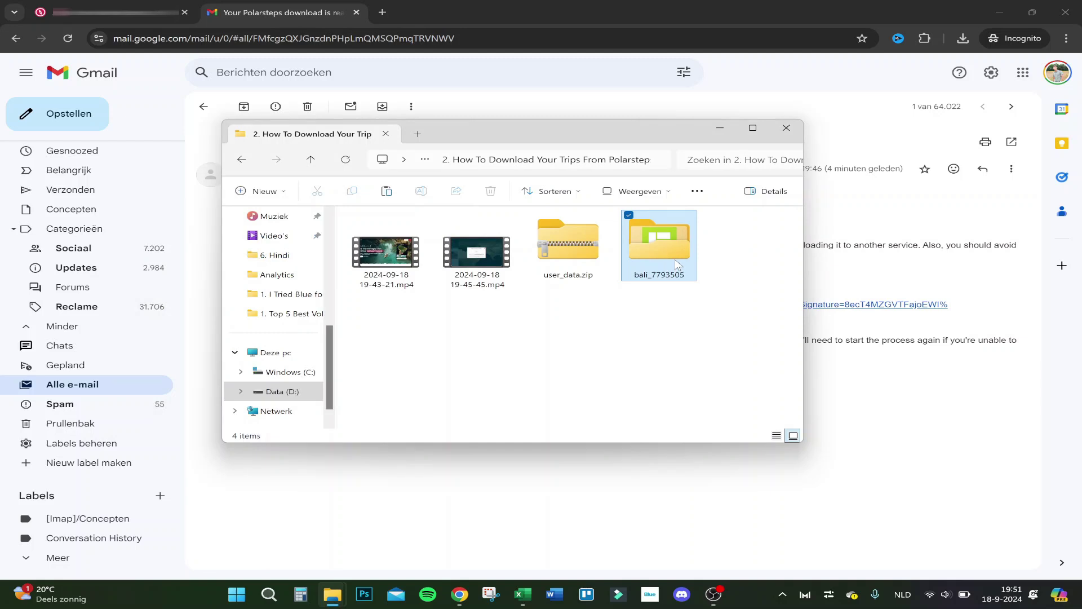
double_click(677, 265)
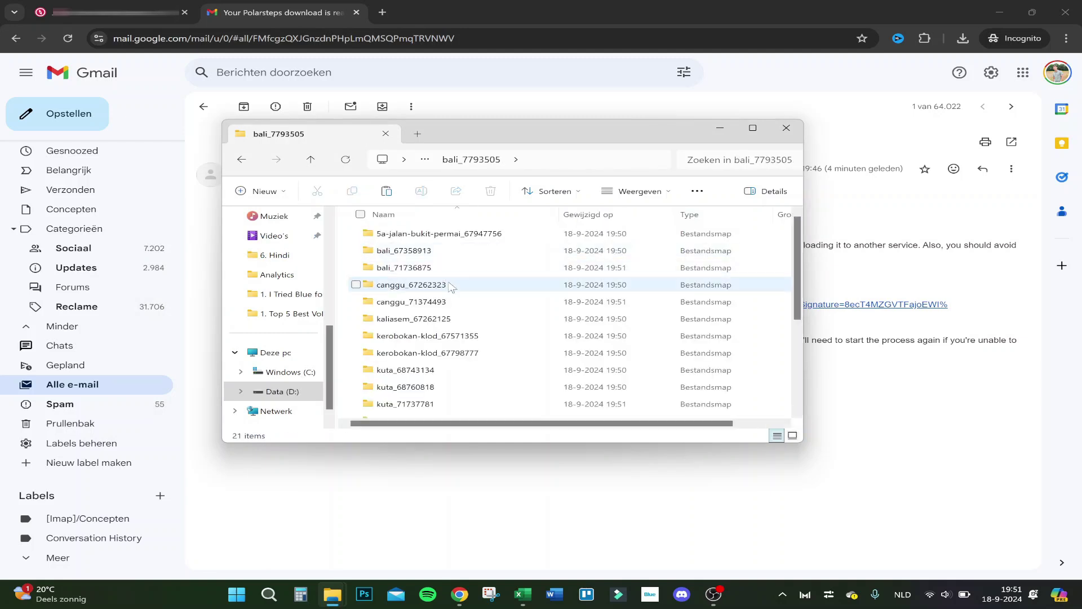
scroll(446, 287, down, 3)
Bring up the Openen met app choices for locations.json.
click(443, 399)
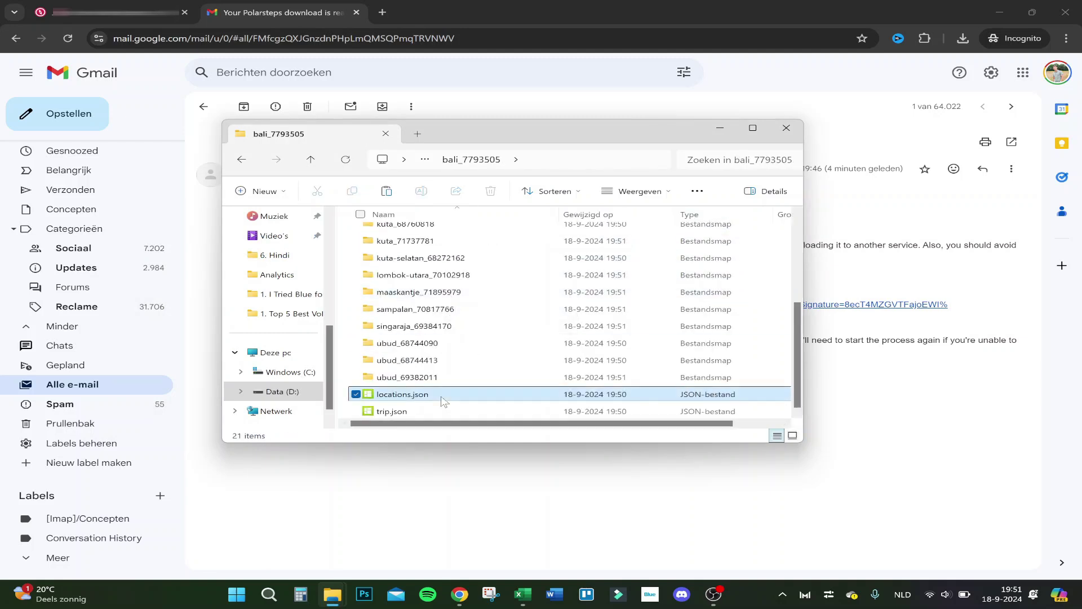
right_click(444, 400)
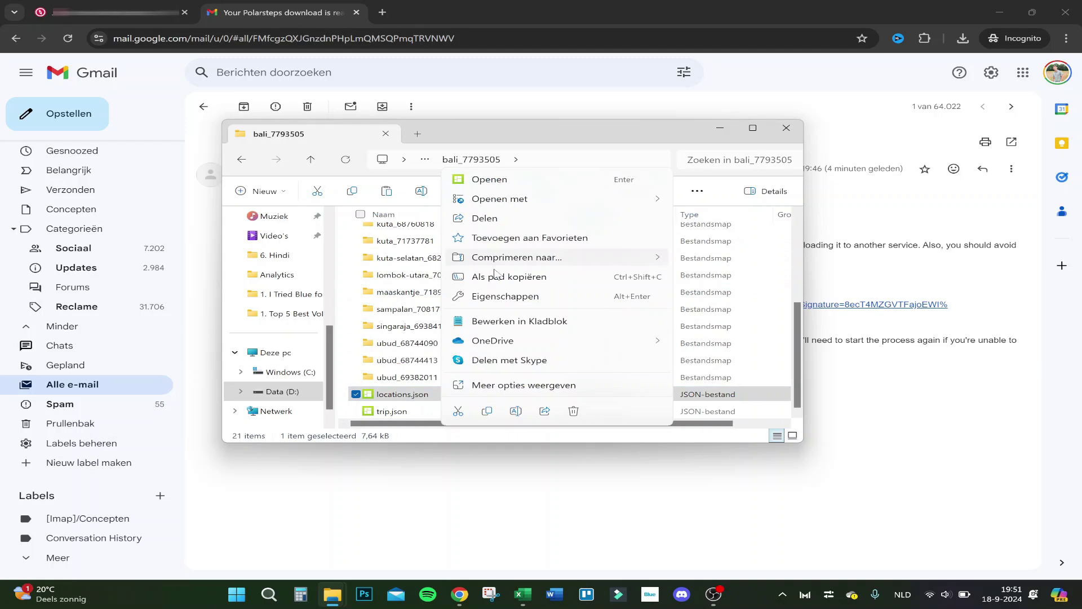
mouse_move(519, 200)
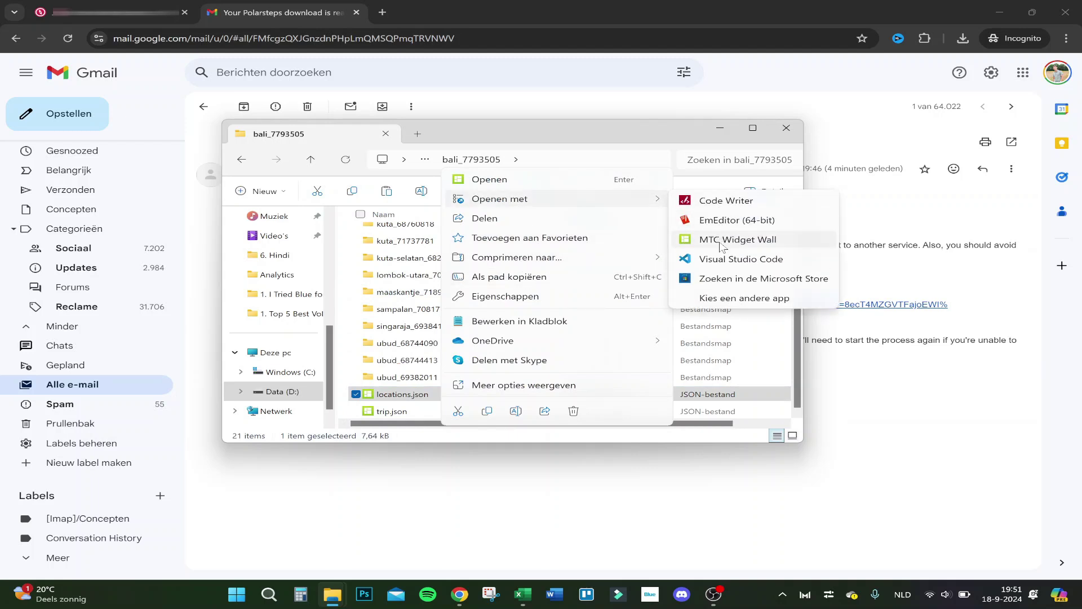
Open locations.json in Code Writer and read the lat, lon and time records on line 1.
click(726, 204)
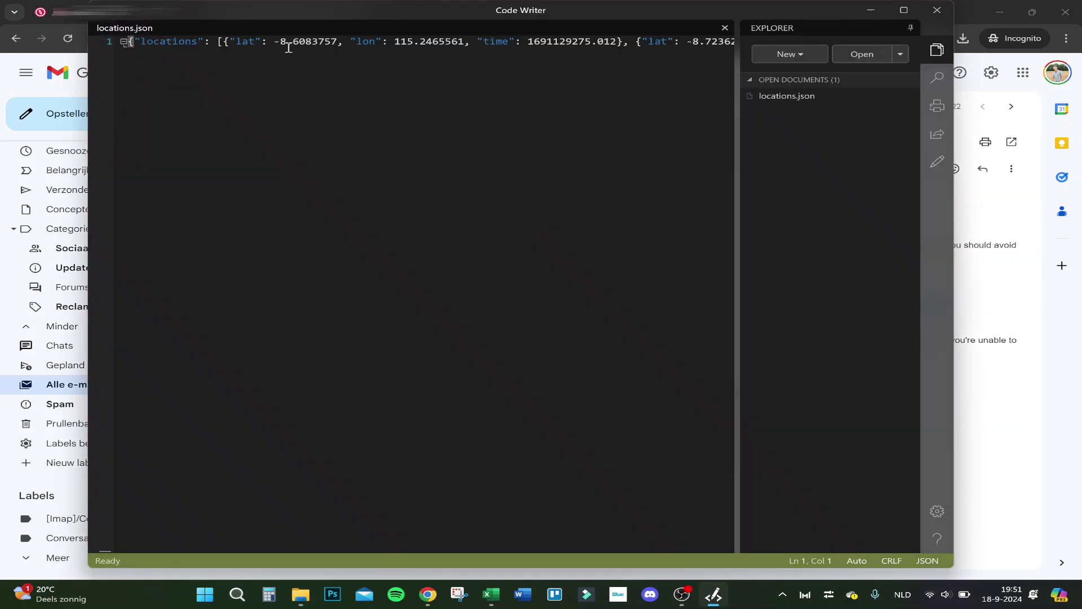
drag(288, 45, 378, 46)
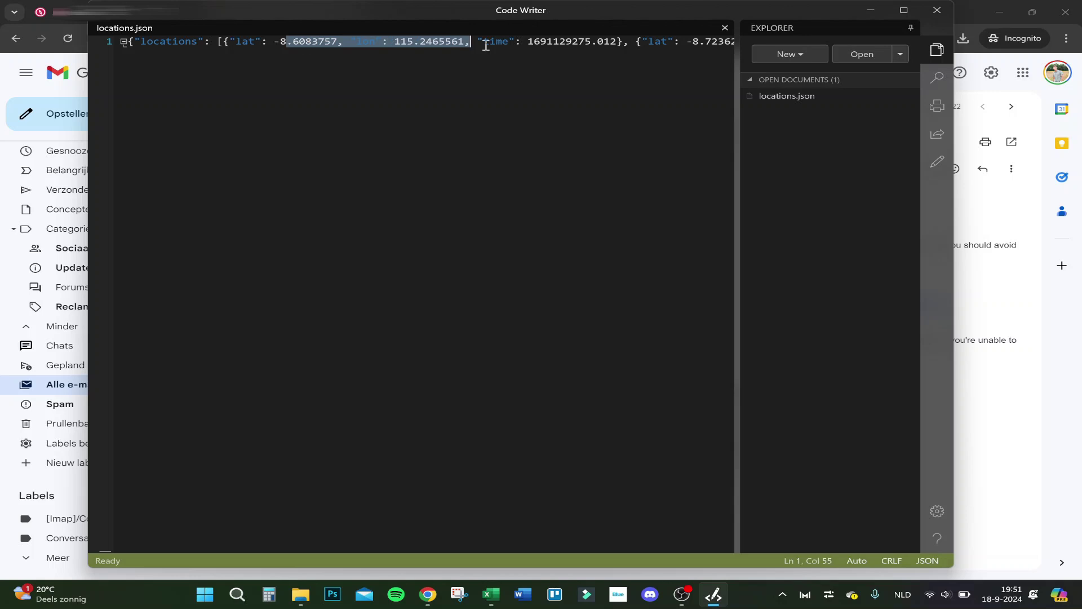
drag(486, 45, 750, 42)
click(622, 88)
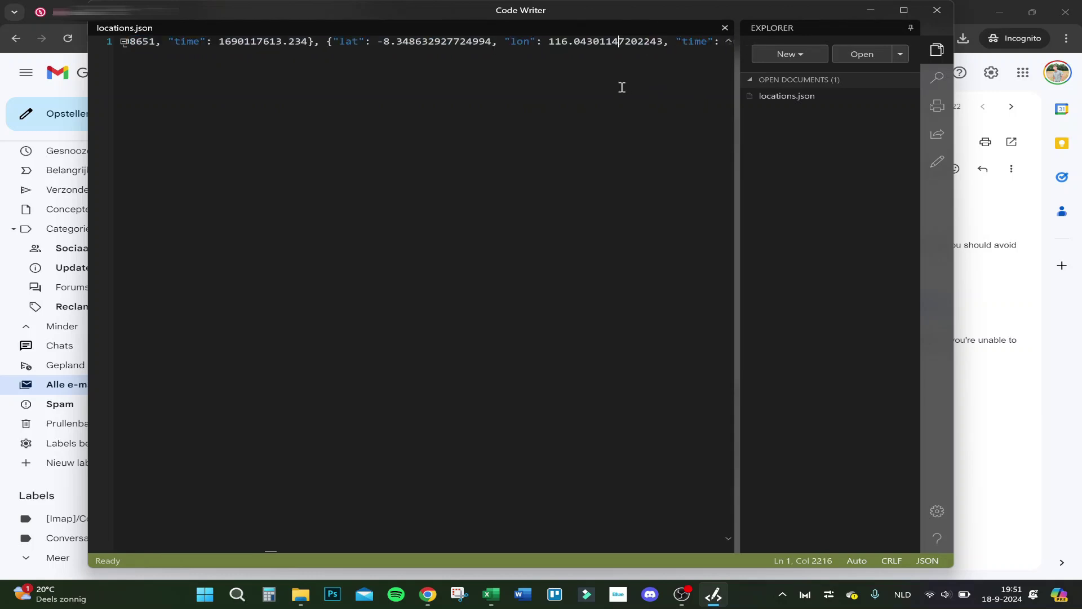
Close locations.json and bring up the options menu for trip.json.
click(934, 12)
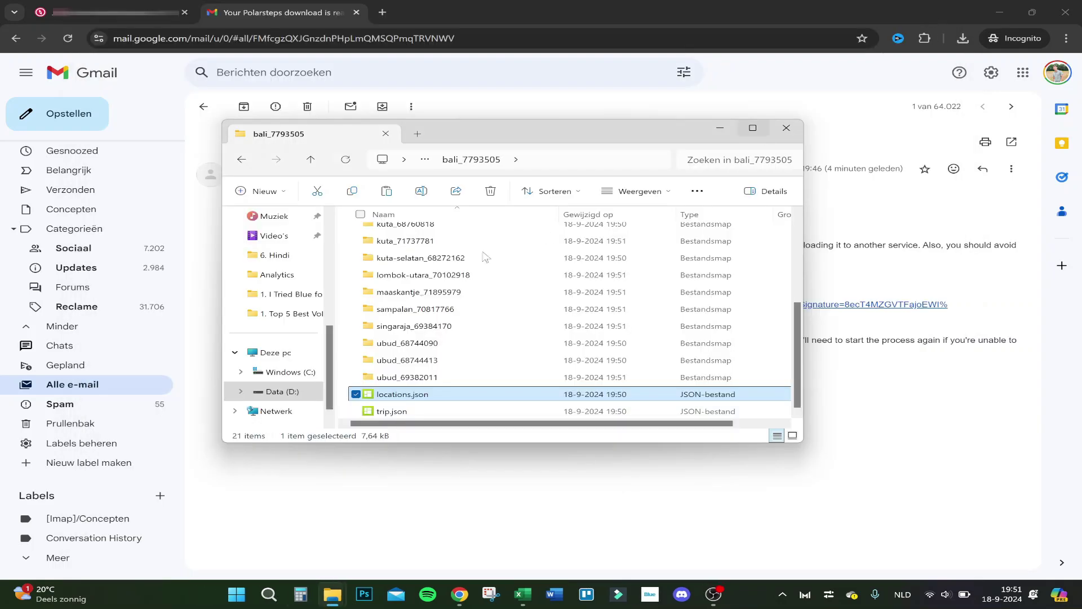
click(420, 413)
right_click(419, 418)
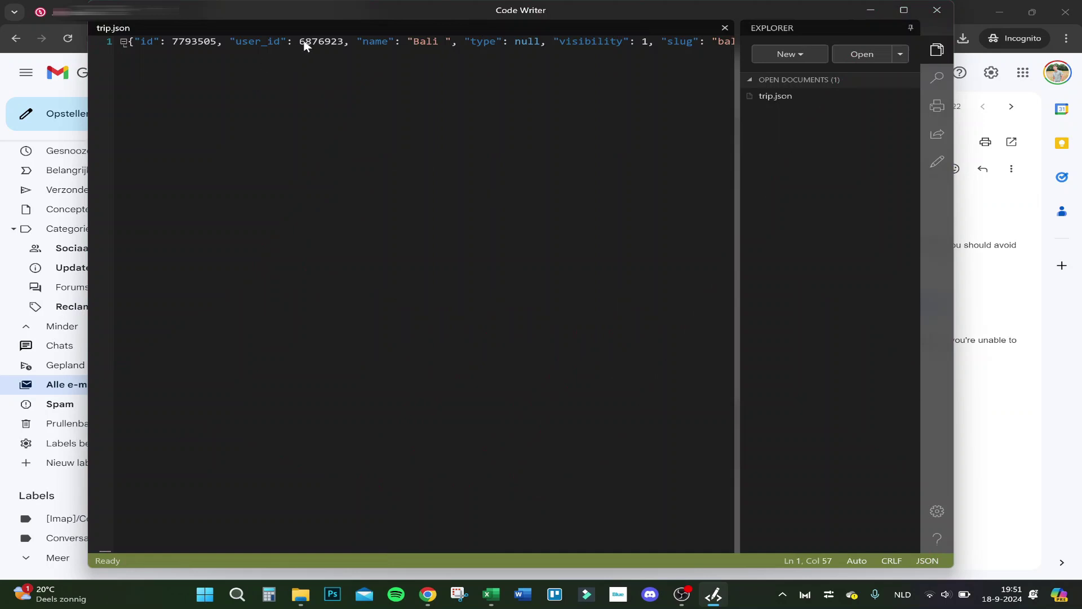
Read along trip.json's single line of trip and step data, including photo links.
drag(305, 44, 883, 32)
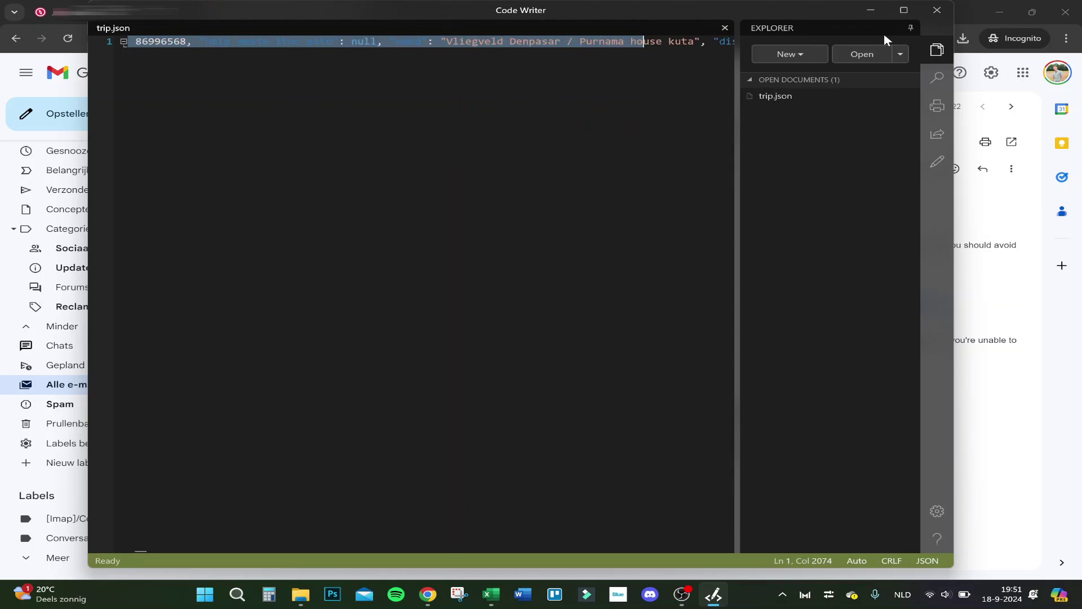